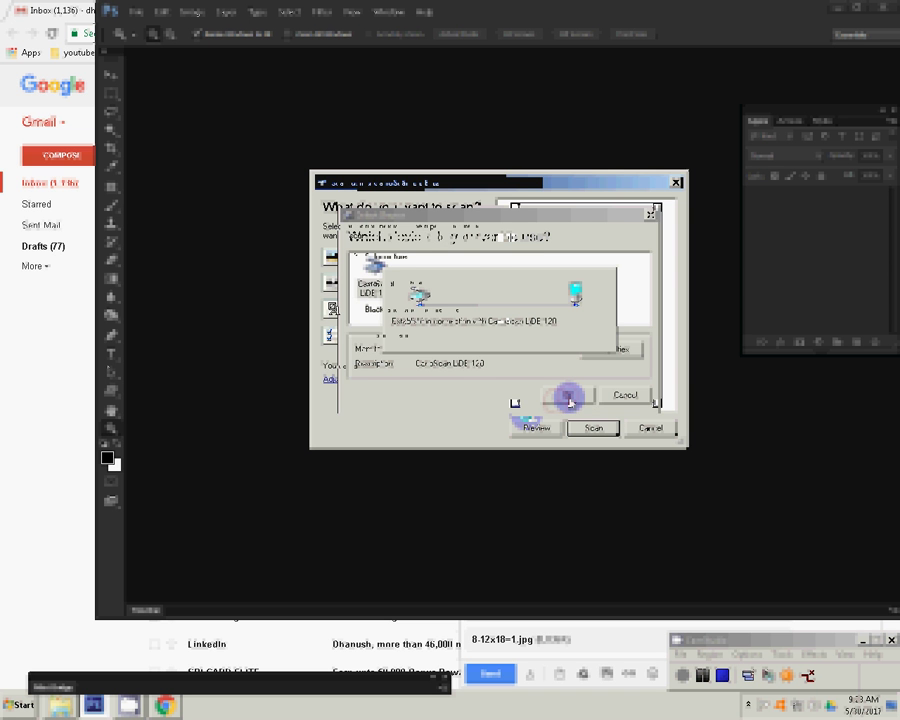
Step: Select the CanoScan LiDE 120 as the scanning device
{"action": "left_click", "coordinate": [405, 385]}
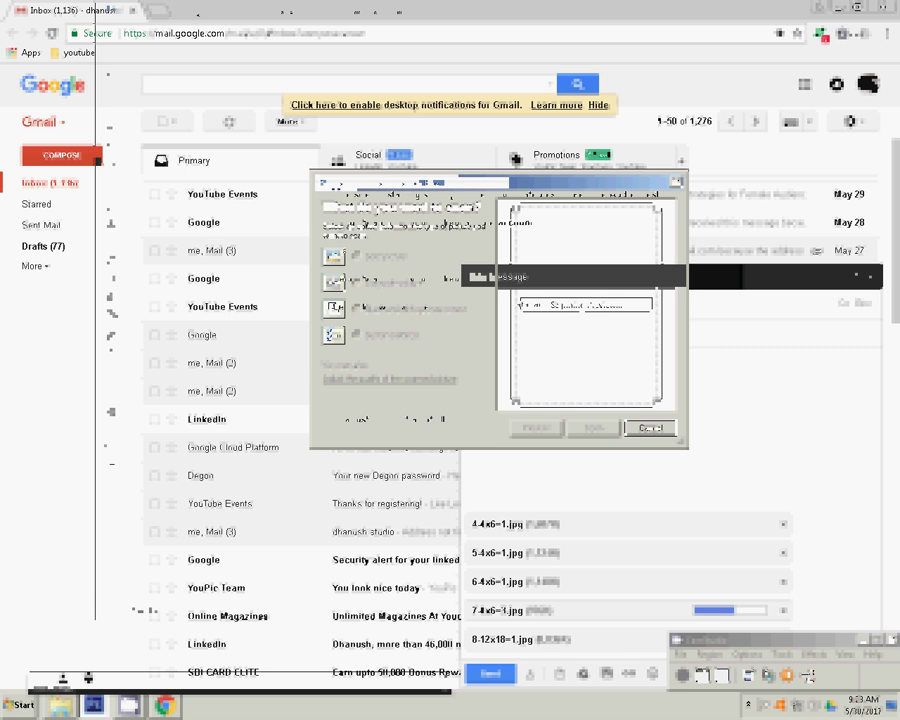
Step: Confirm the new message's recipient and enter the studio's name as the subject
{"action": "left_click", "coordinate": [542, 313]}
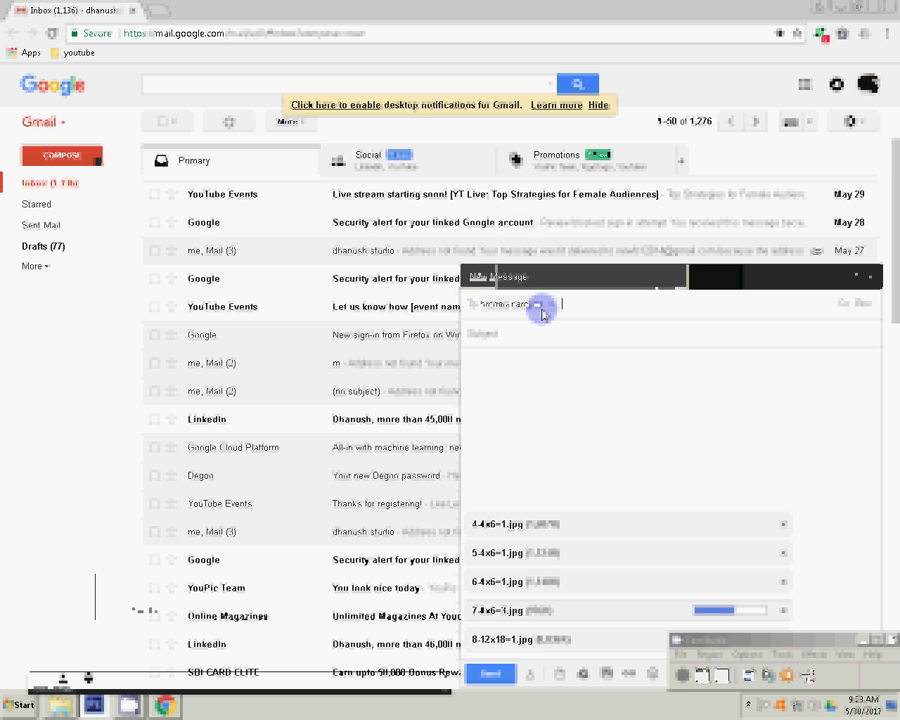
{"action": "left_click", "coordinate": [518, 333]}
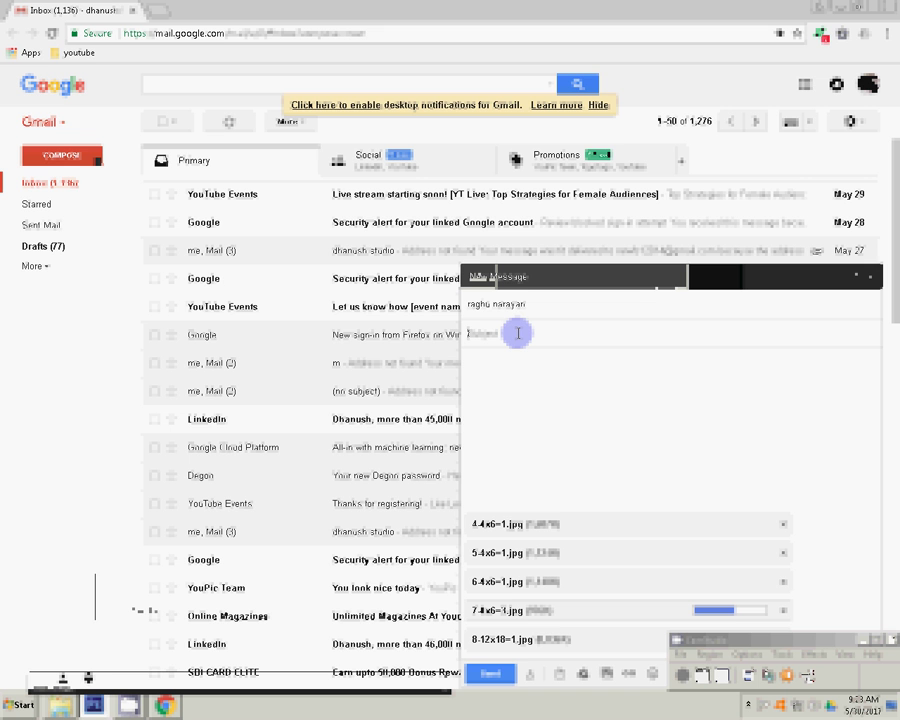
{"action": "type", "text": "dhan"}
{"action": "type", "text": "ush stud"}
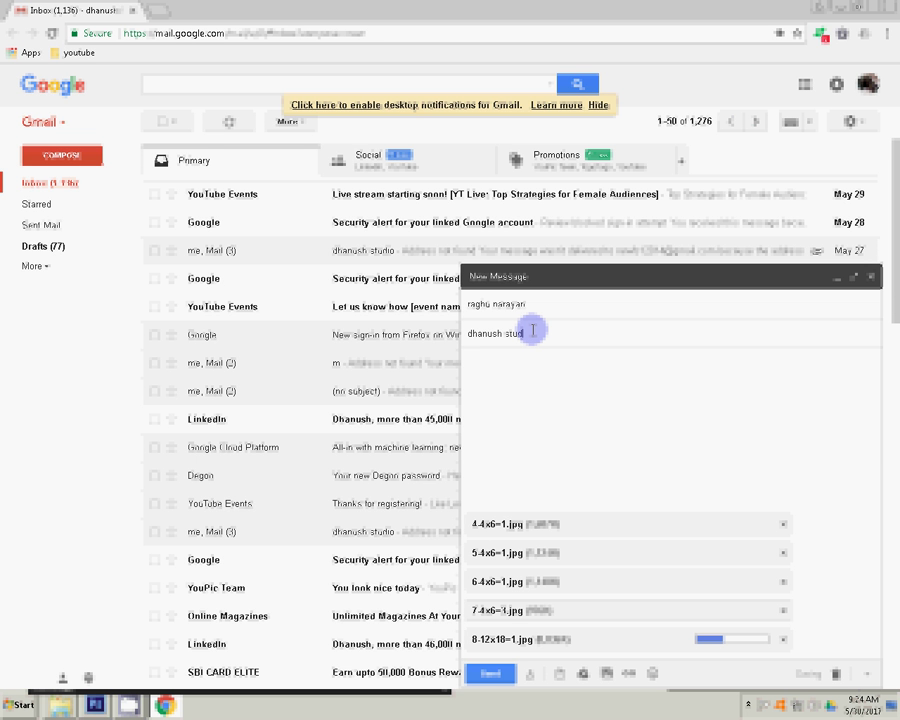
{"action": "type", "text": "io"}
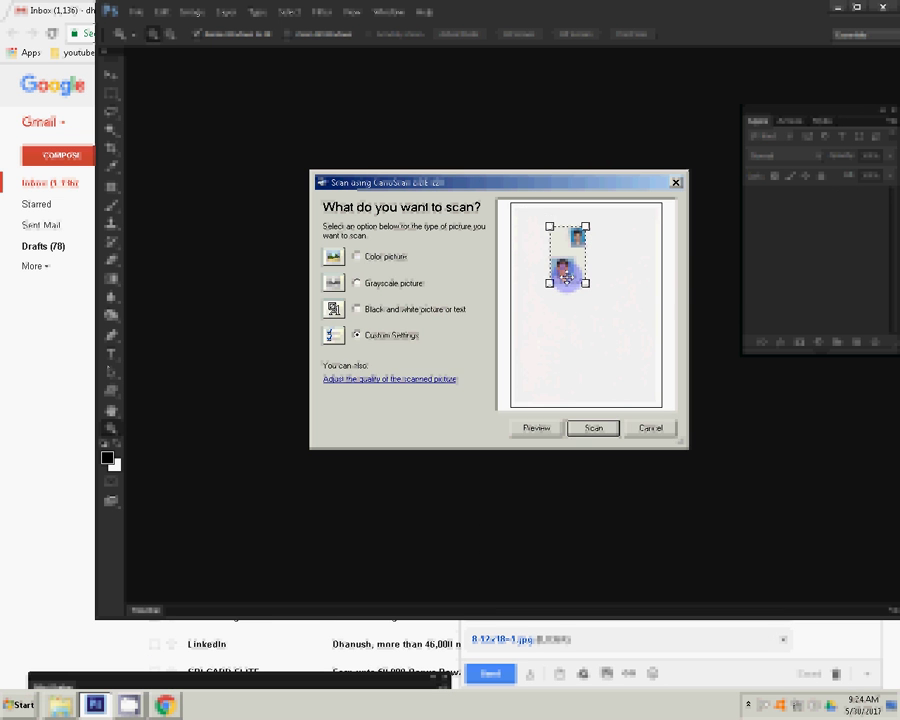
Step: Enlarge the scan area around both portraits and scan it into Photoshop
{"action": "left_click_drag", "start_coordinate": [587, 224], "coordinate": [593, 220]}
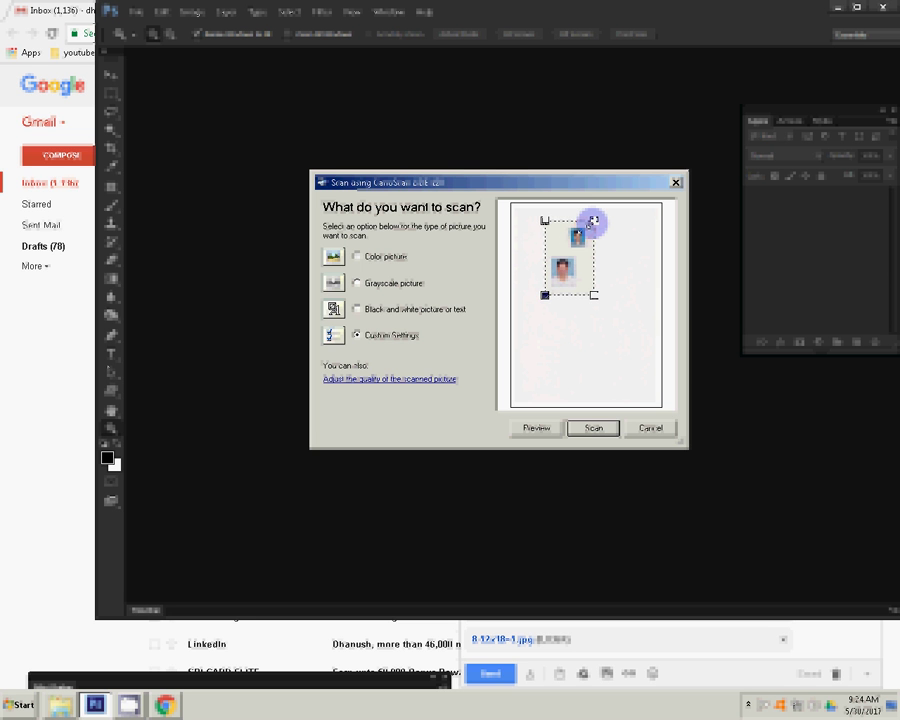
{"action": "key", "text": "Return"}
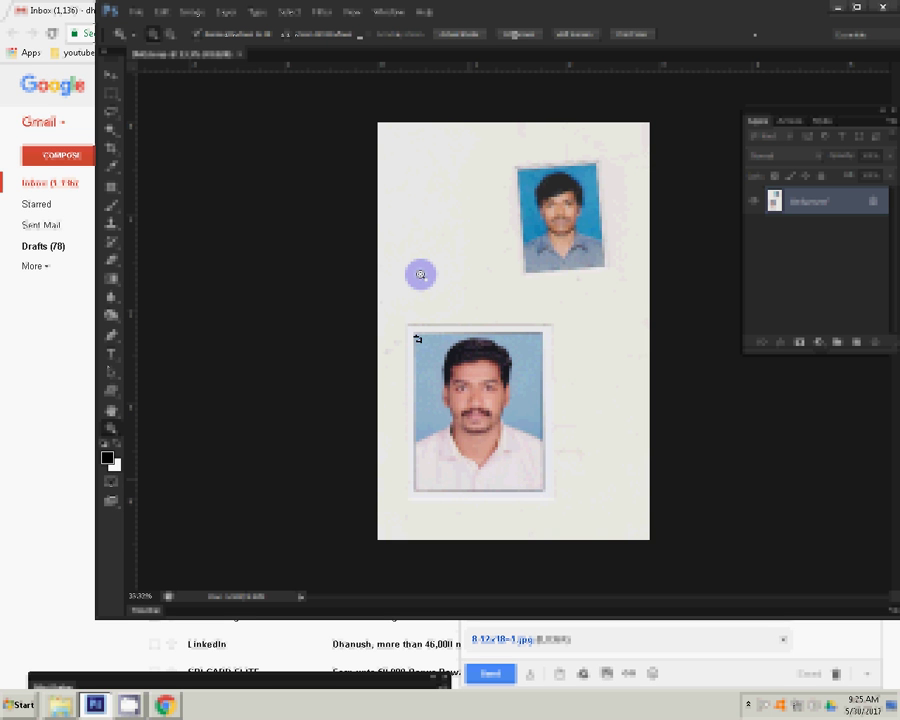
Step: Crop the scanned page to just the larger lower portrait
{"action": "left_click_drag", "start_coordinate": [527, 473], "coordinate": [525, 470]}
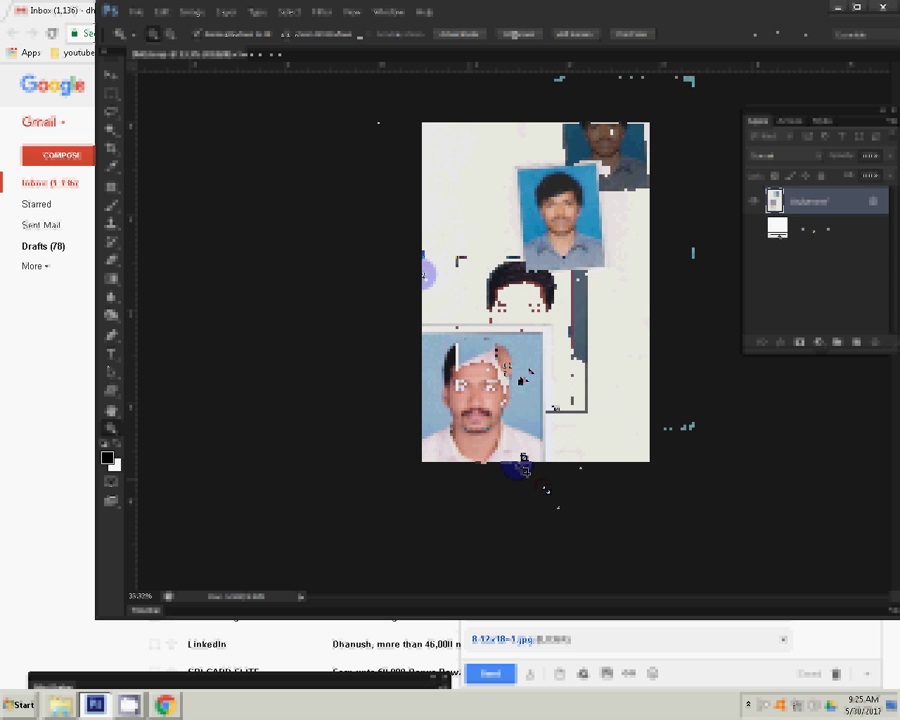
{"action": "left_click", "coordinate": [517, 380]}
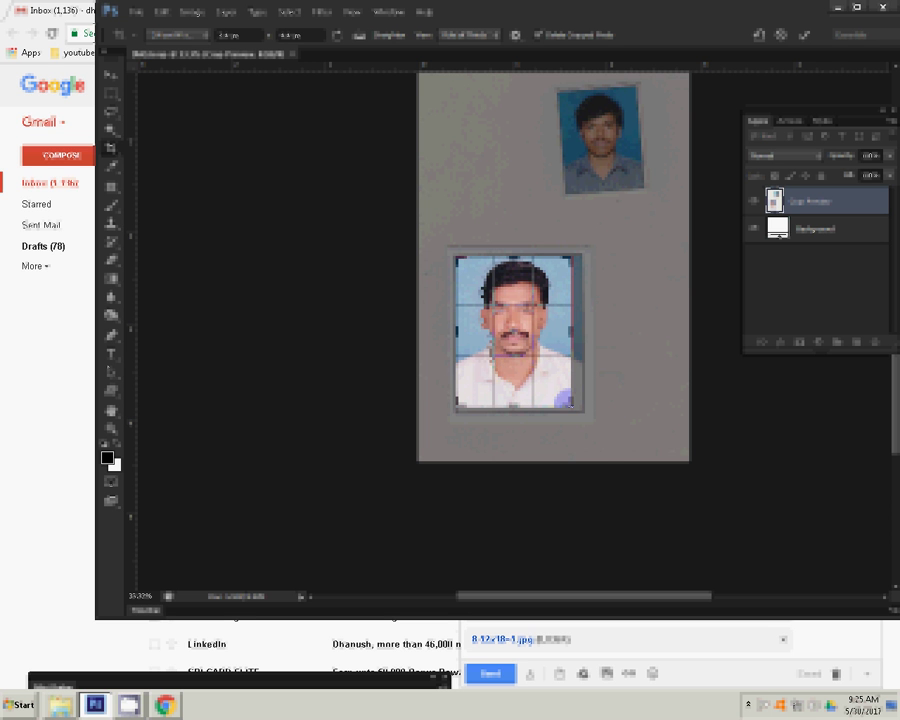
{"action": "left_click", "coordinate": [812, 41]}
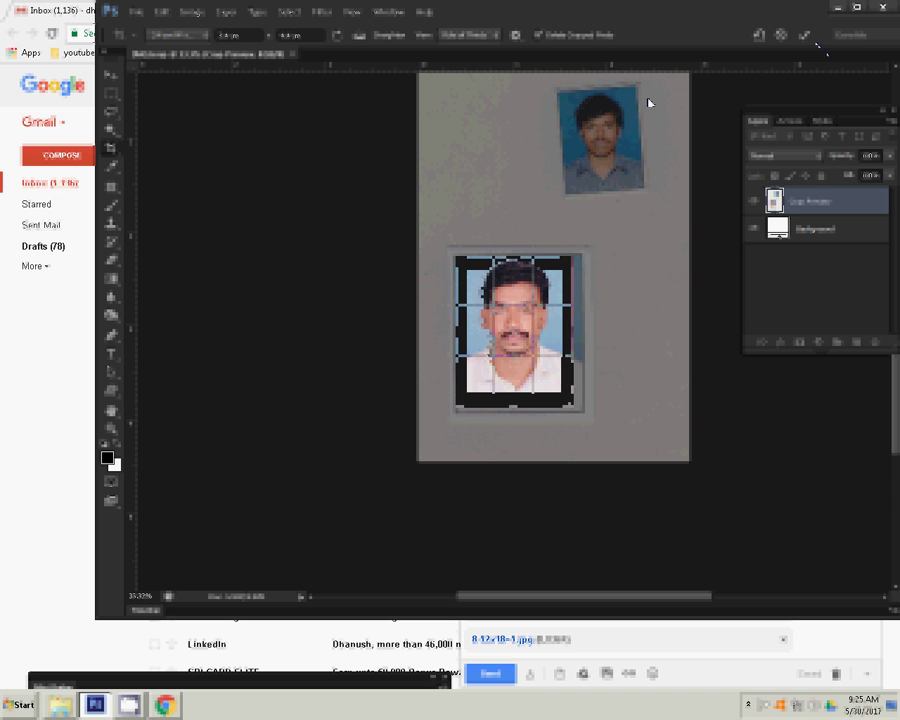
{"action": "right_click", "coordinate": [536, 323]}
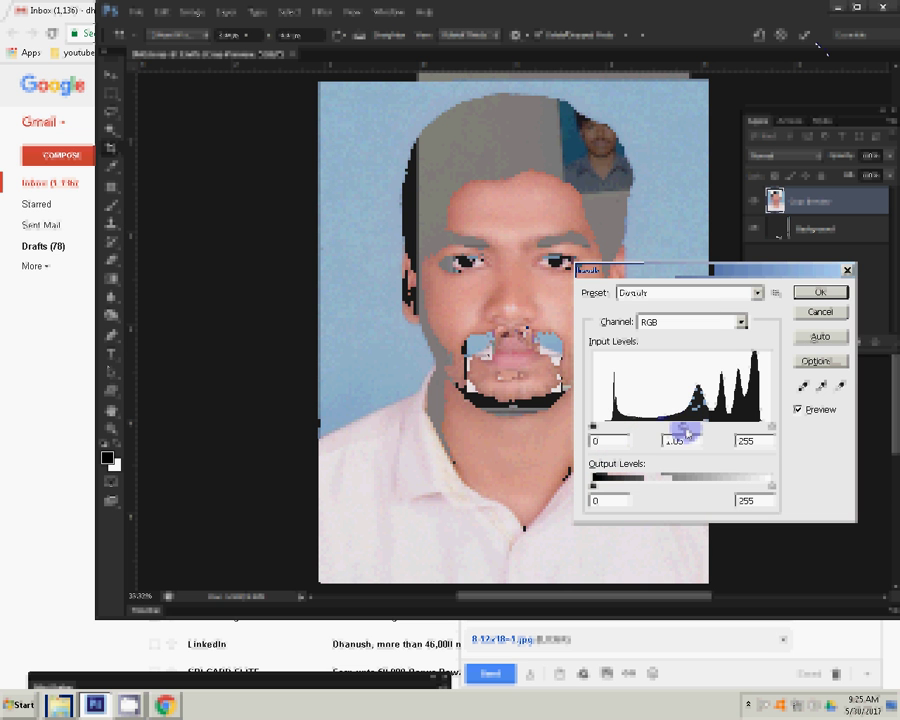
Step: Darken the midtones to 0.76 in Levels and apply a Color Balance correction
{"action": "left_click_drag", "start_coordinate": [686, 430], "coordinate": [700, 432]}
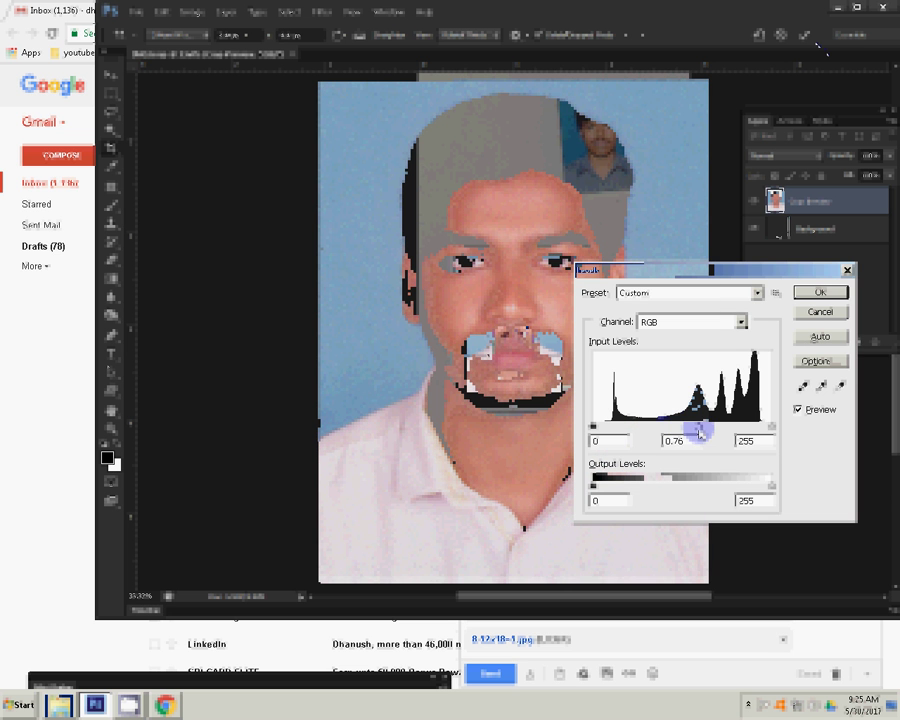
{"action": "left_click", "coordinate": [808, 314]}
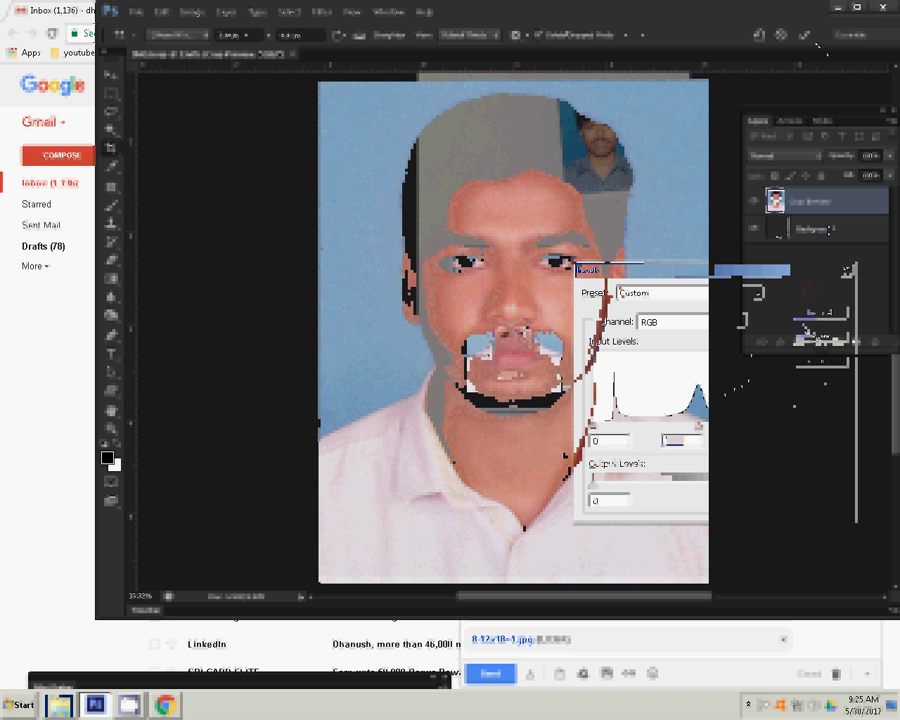
{"action": "key", "text": "ctrl+b"}
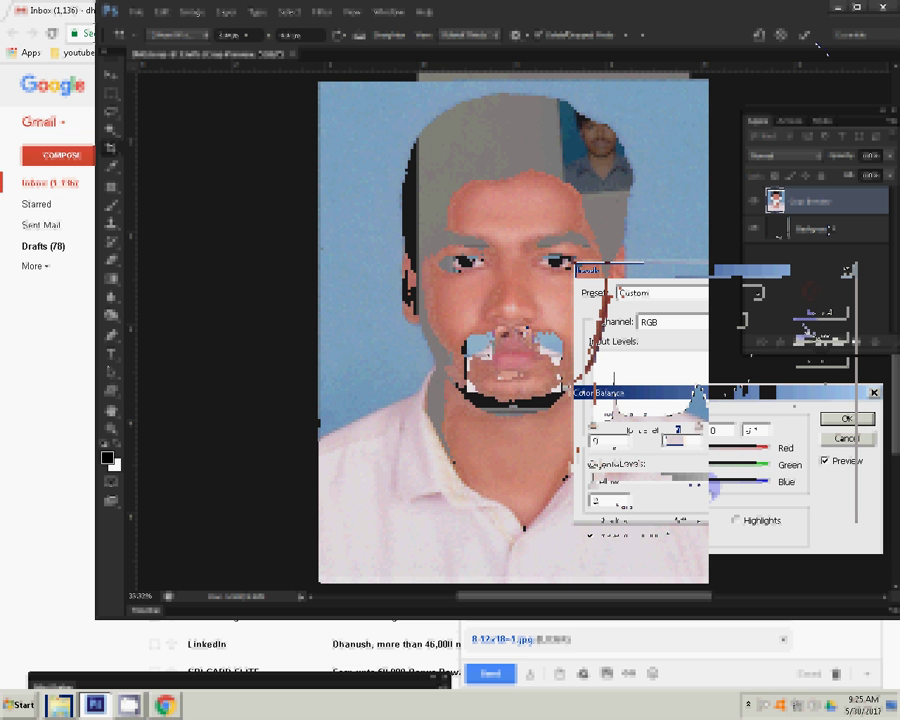
{"action": "left_click", "coordinate": [828, 424]}
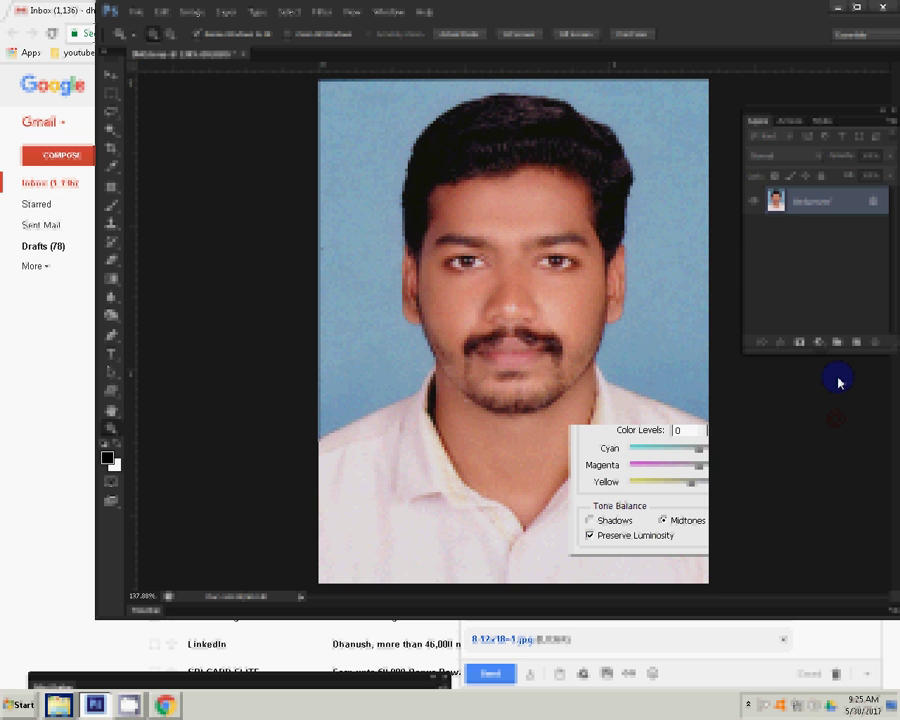
Step: Add a Selective Color adjustment layer targeting the Blacks range
{"action": "left_click", "coordinate": [818, 341]}
{"action": "left_click", "coordinate": [830, 615]}
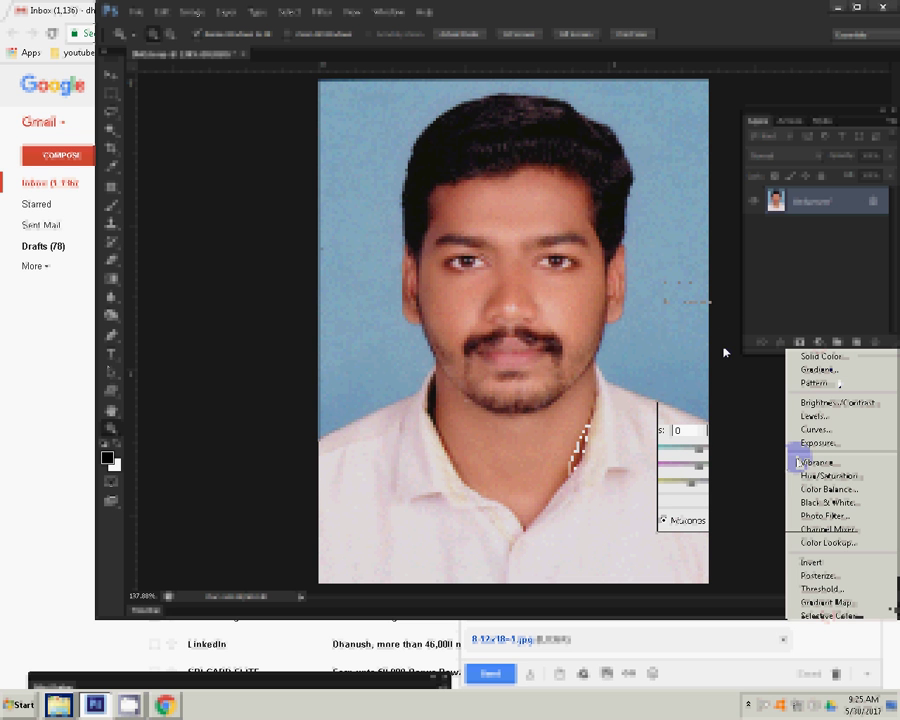
{"action": "left_click", "coordinate": [725, 360]}
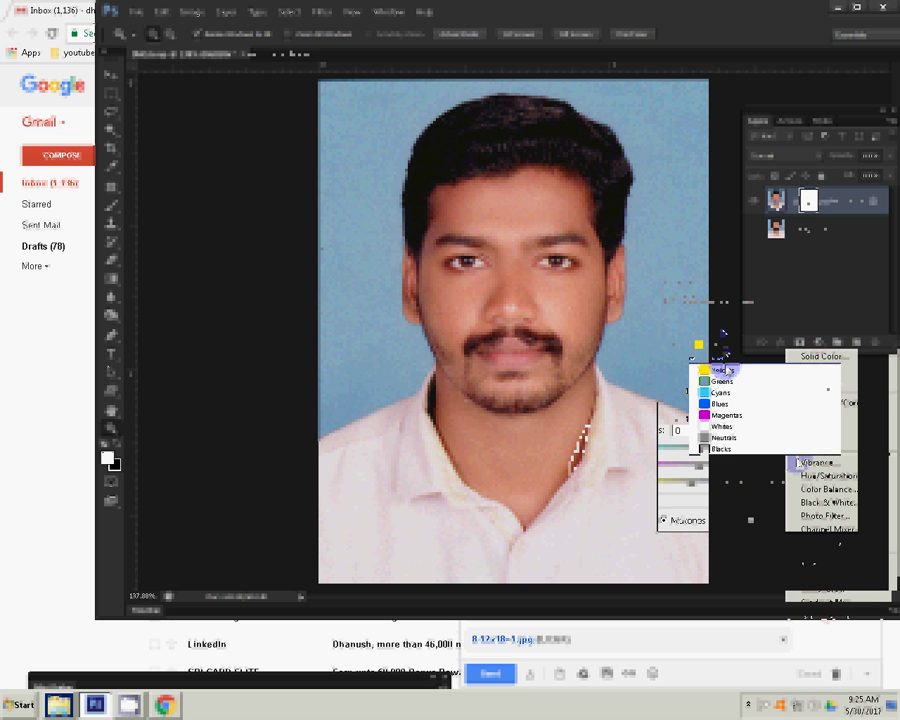
{"action": "left_click", "coordinate": [771, 449]}
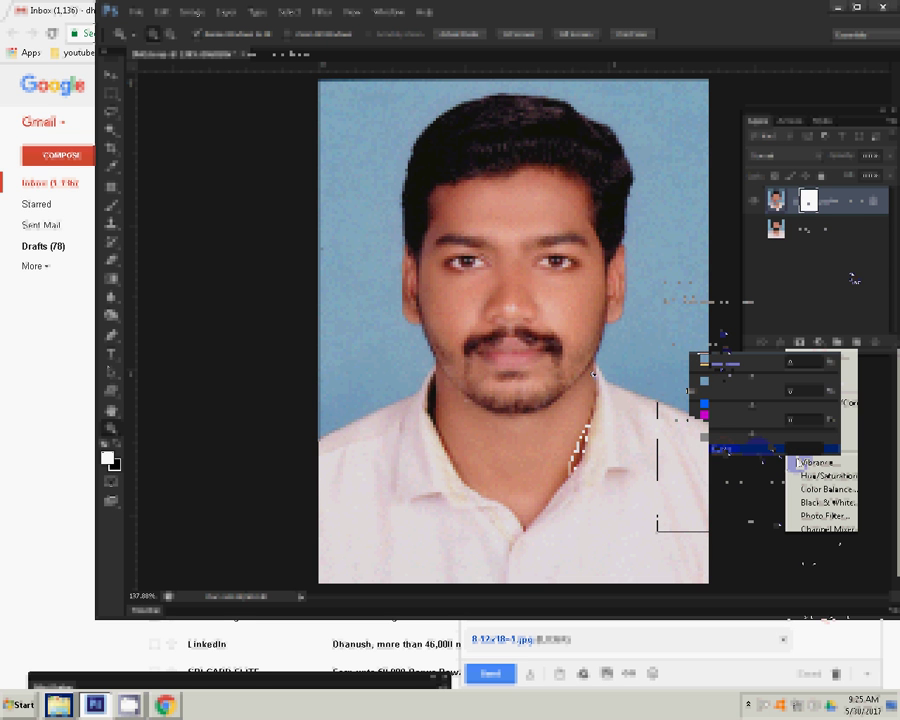
{"action": "key", "text": "x"}
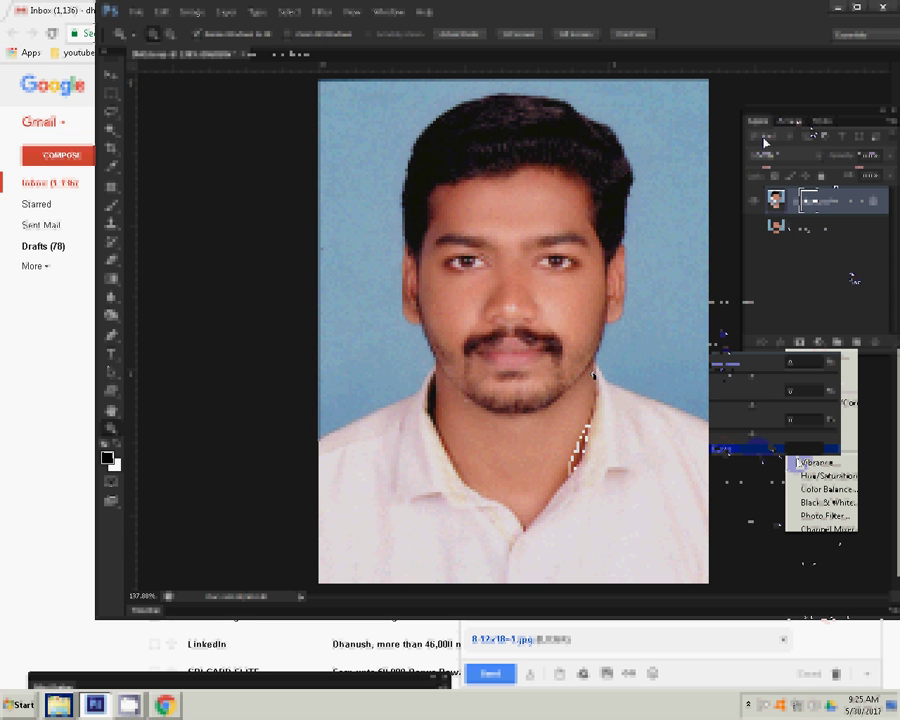
{"action": "left_click", "coordinate": [398, 358]}
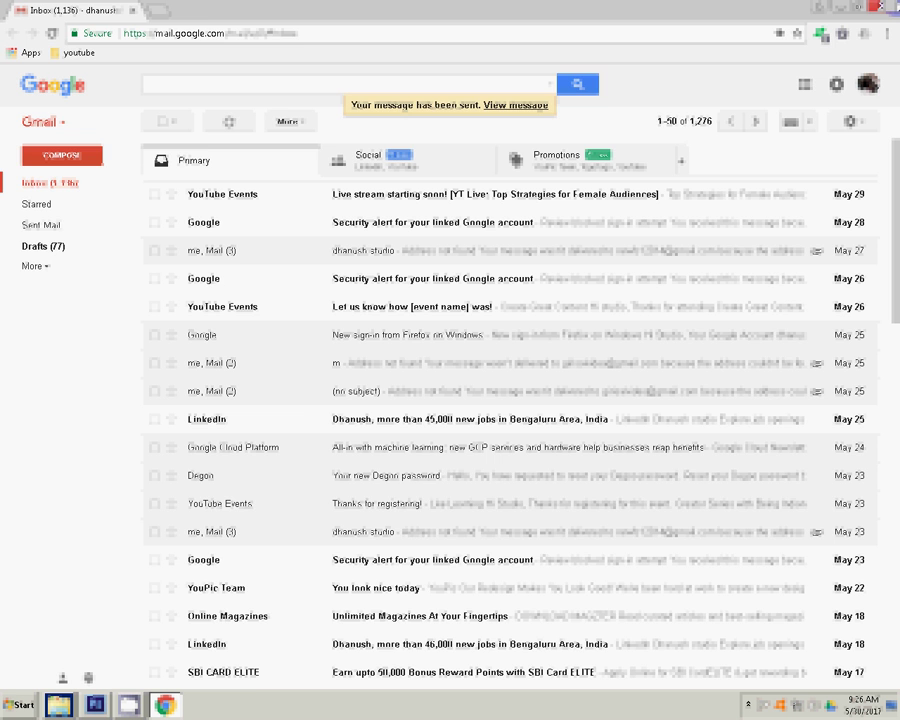
Step: Close the Gmail browser window after sending the message
{"action": "left_click", "coordinate": [881, 6]}
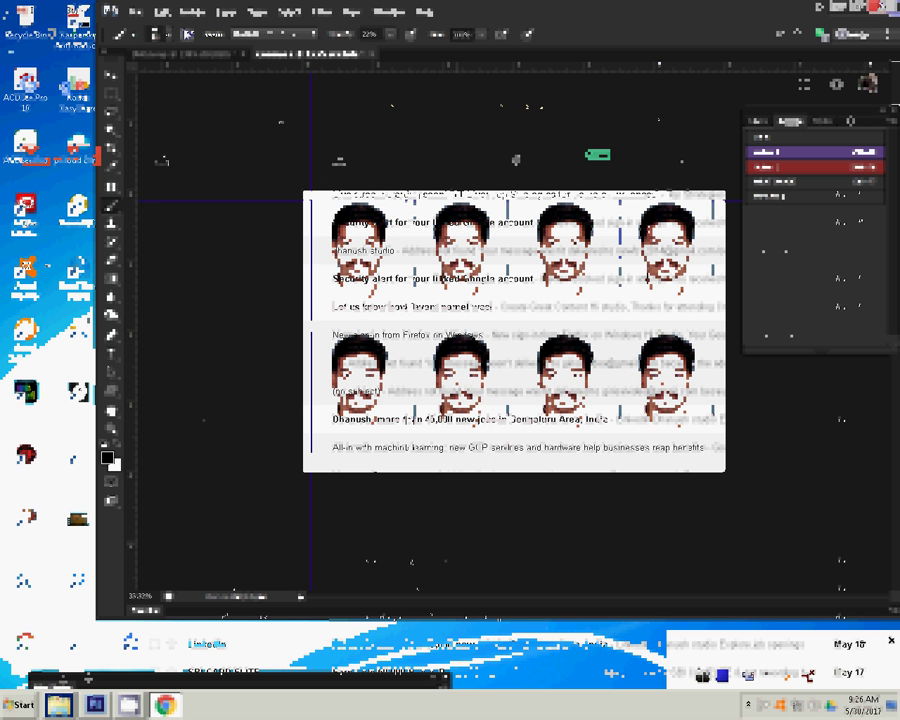
Step: Rotate the eight-photo sheet 90° clockwise into a tall portrait page
{"action": "left_click", "coordinate": [192, 12]}
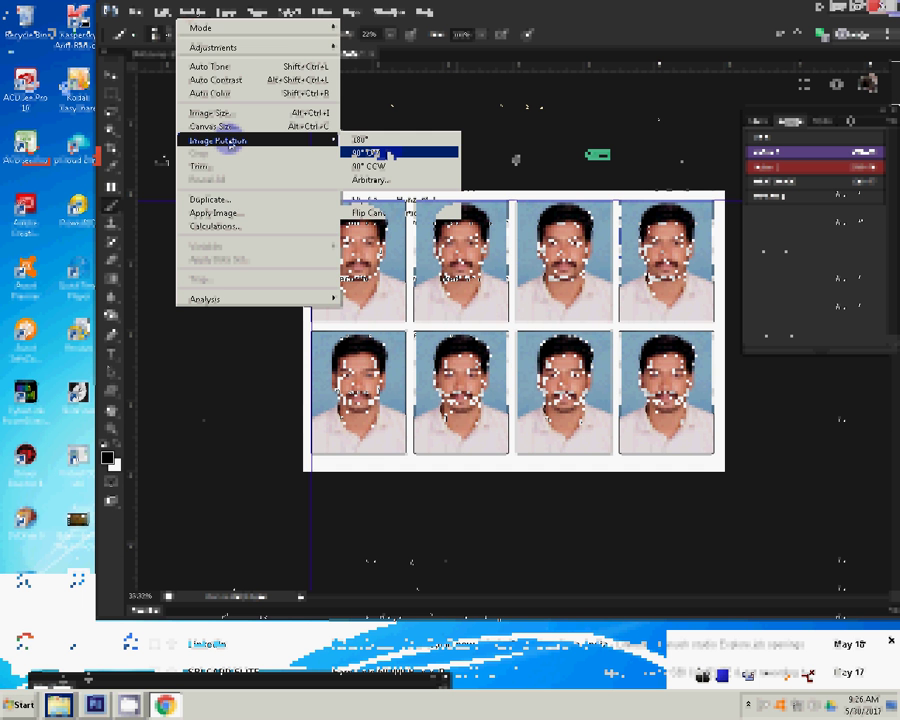
{"action": "left_click", "coordinate": [387, 154]}
{"action": "left_click", "coordinate": [133, 12]}
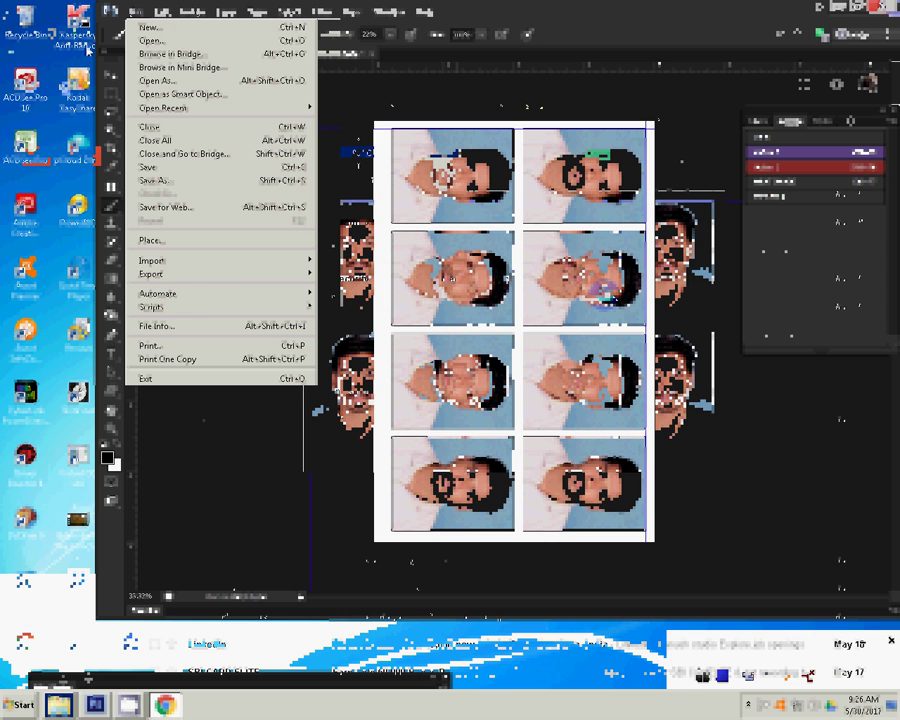
Step: Print the sheet on the HiTi S420 with Scale to Fit Media enabled
{"action": "key", "text": "ctrl+p"}
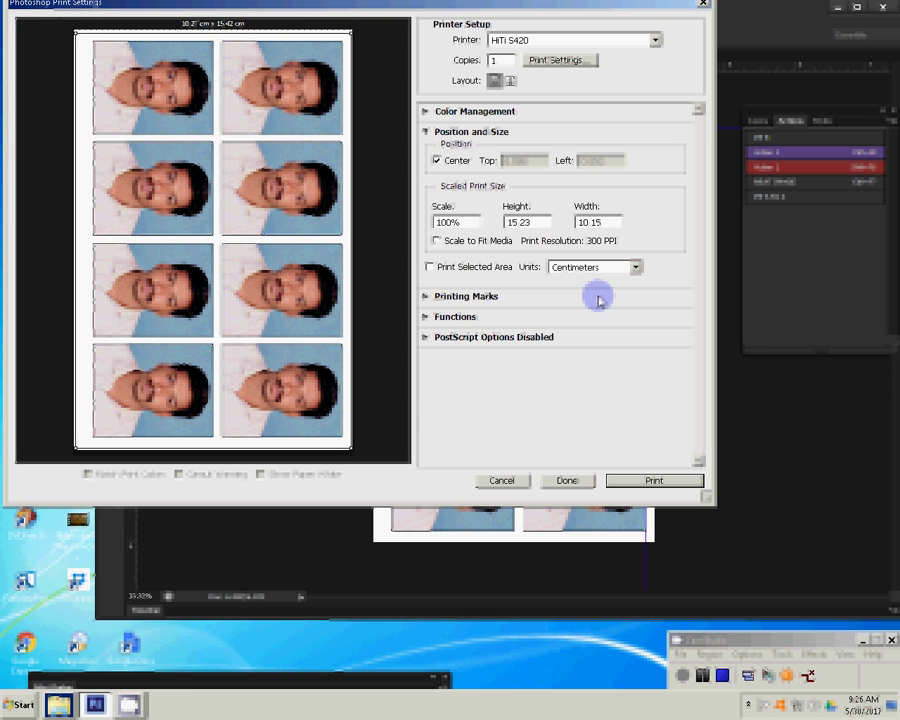
{"action": "left_click", "coordinate": [437, 241]}
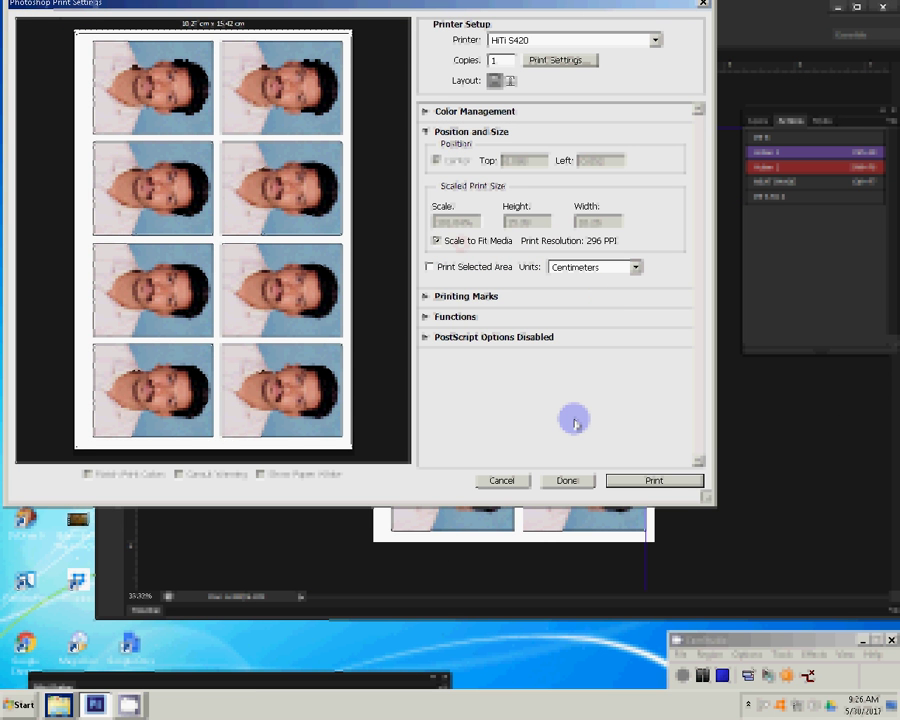
{"action": "left_click", "coordinate": [653, 480]}
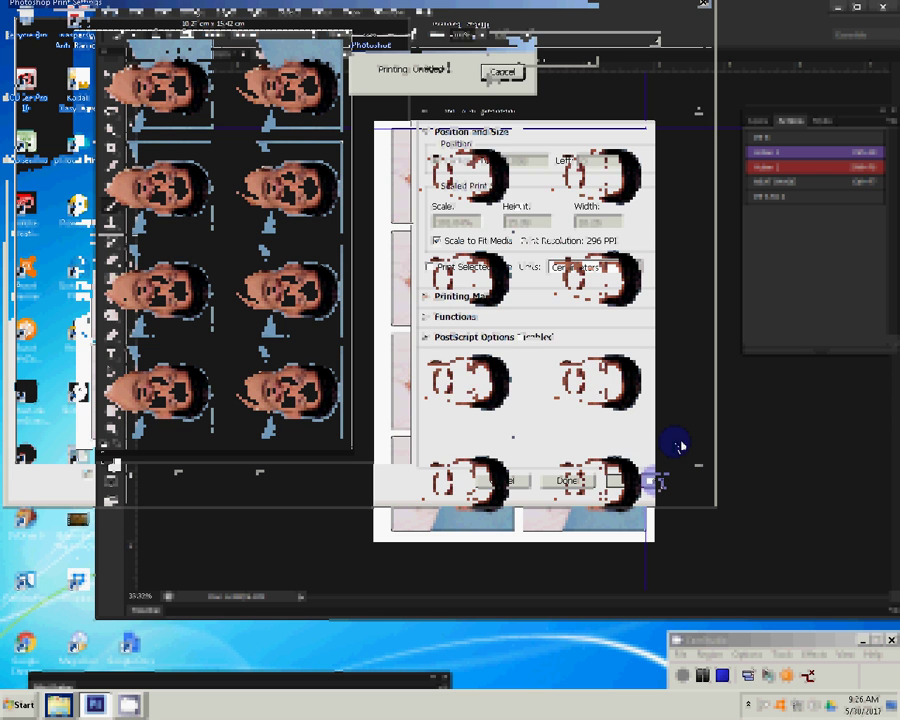